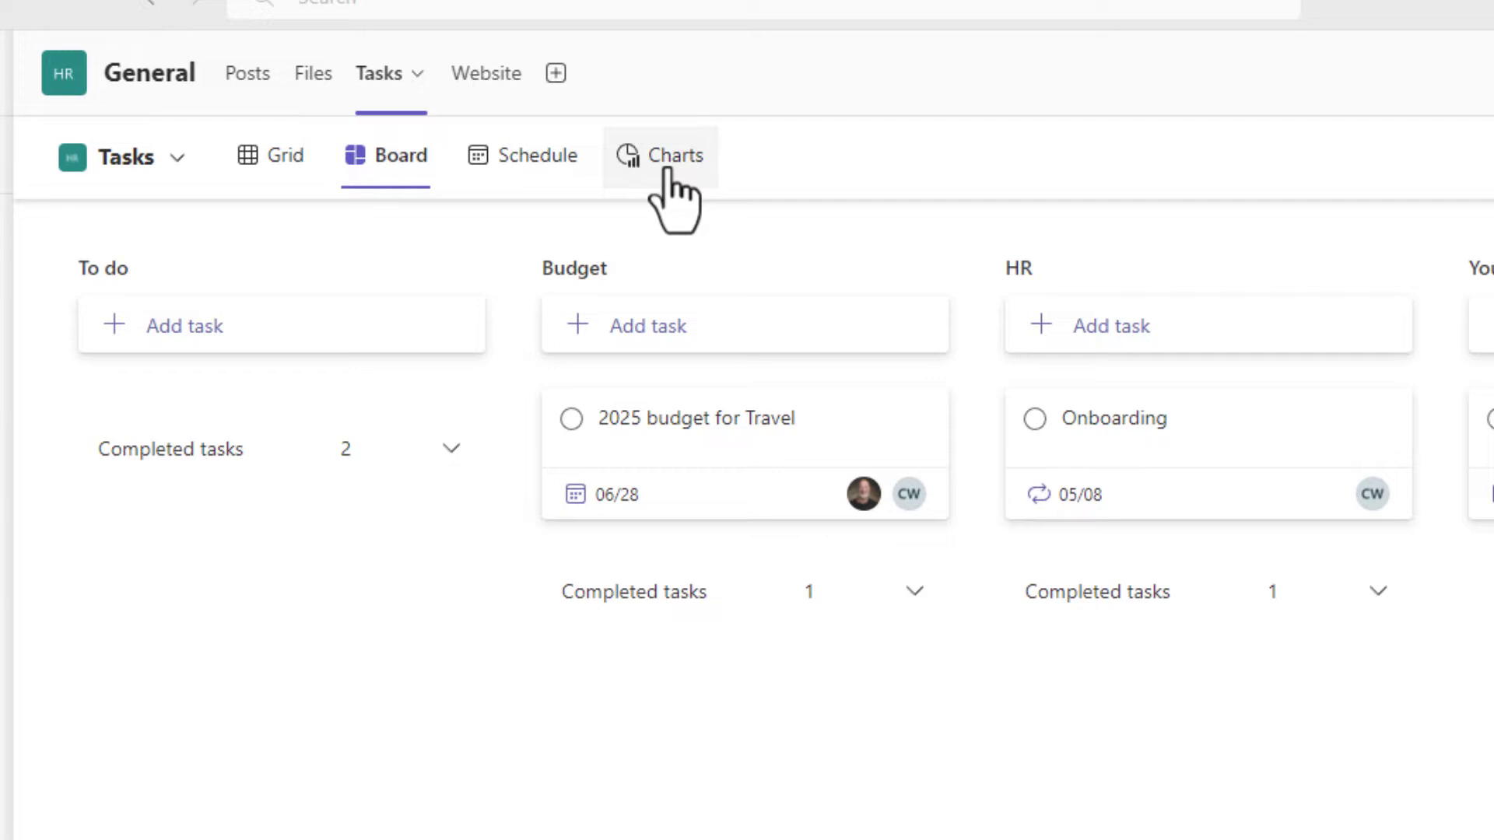
Launch the HR Tasks plan in Microsoft Planner on the web via the Tasks tab's Open in browser option
left_click(669, 174)
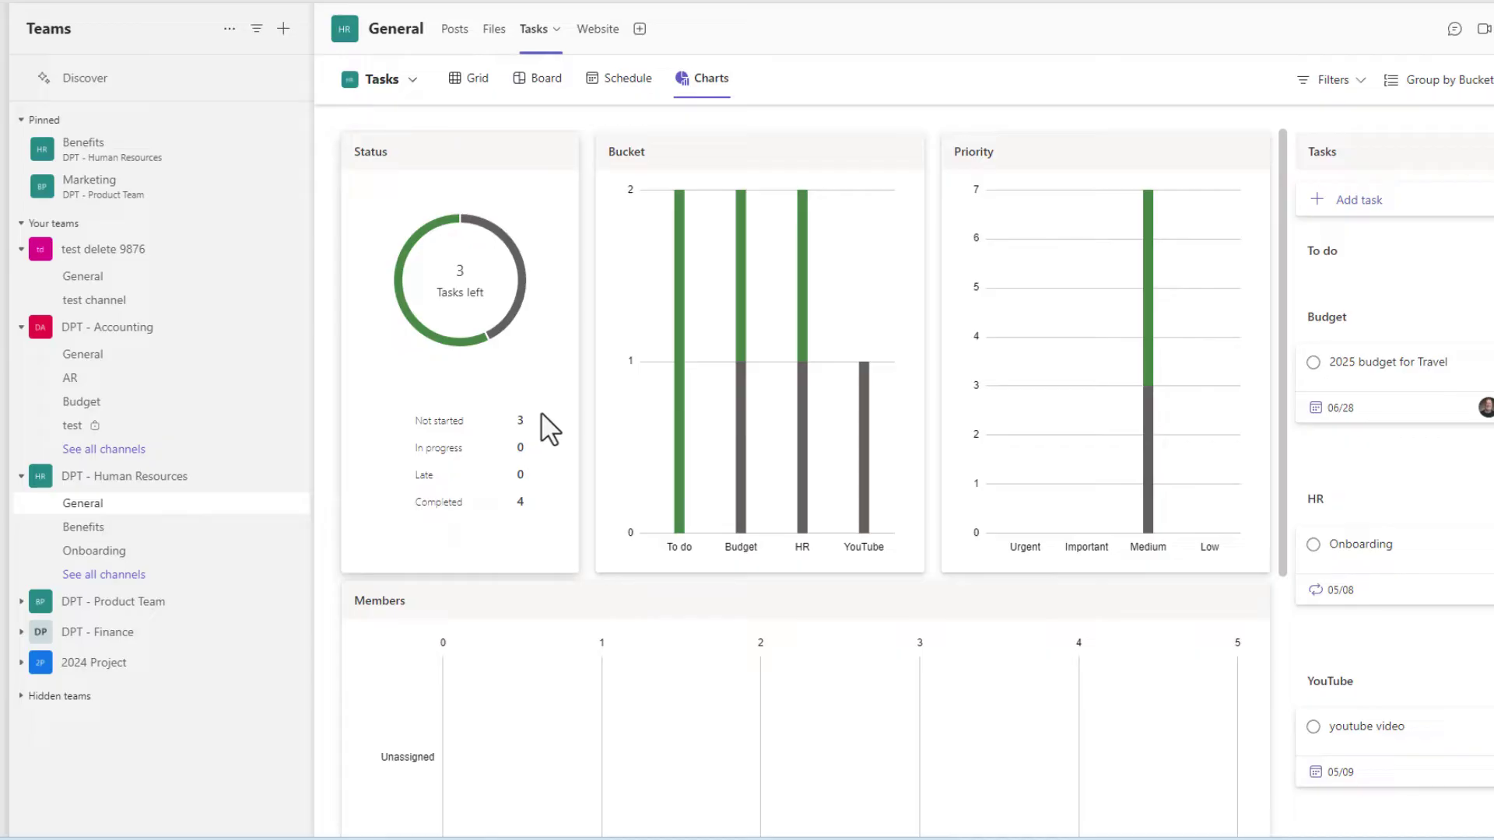
left_click(556, 47)
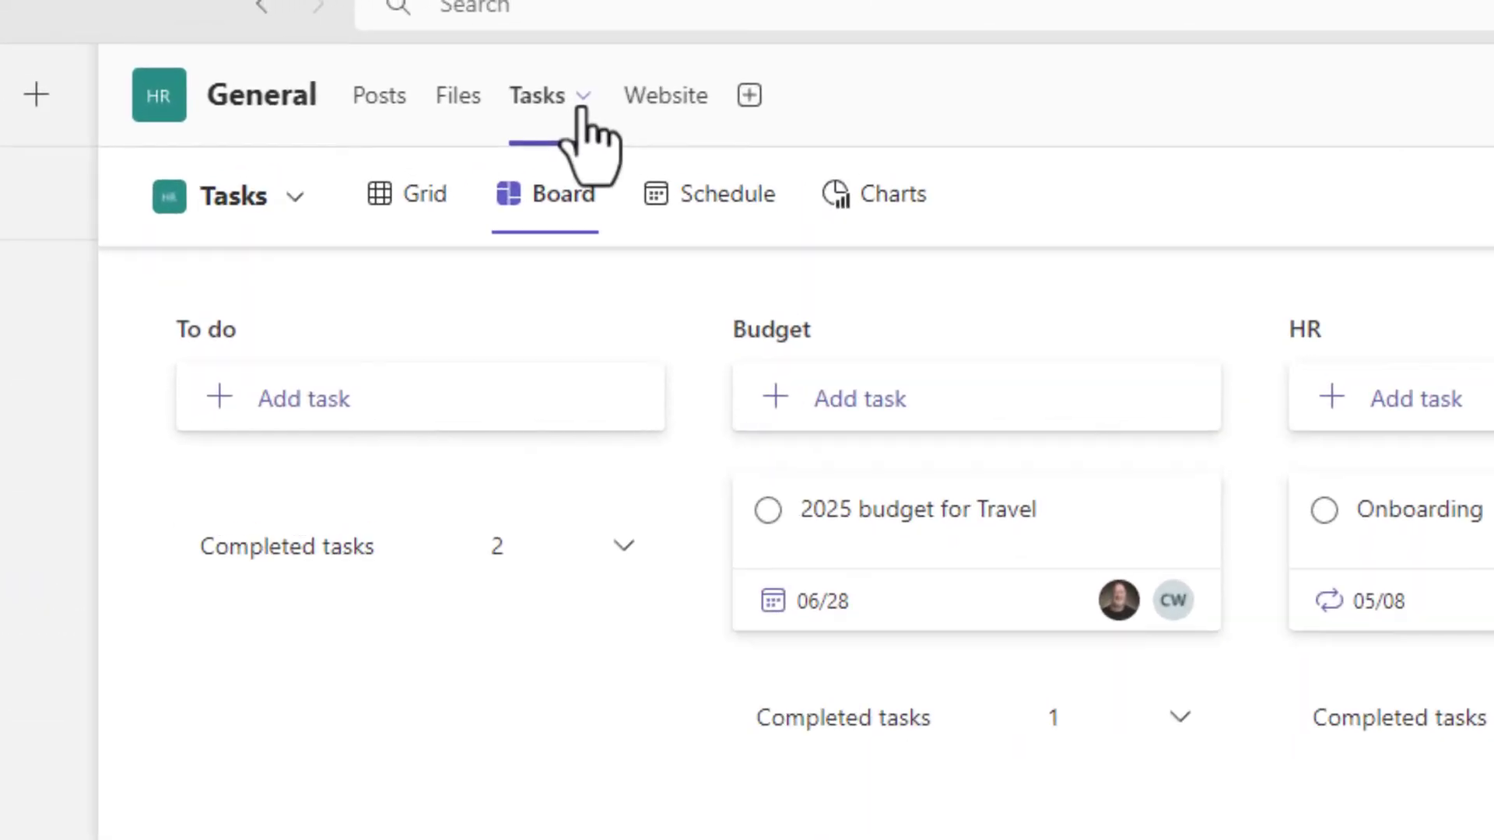
left_click(580, 106)
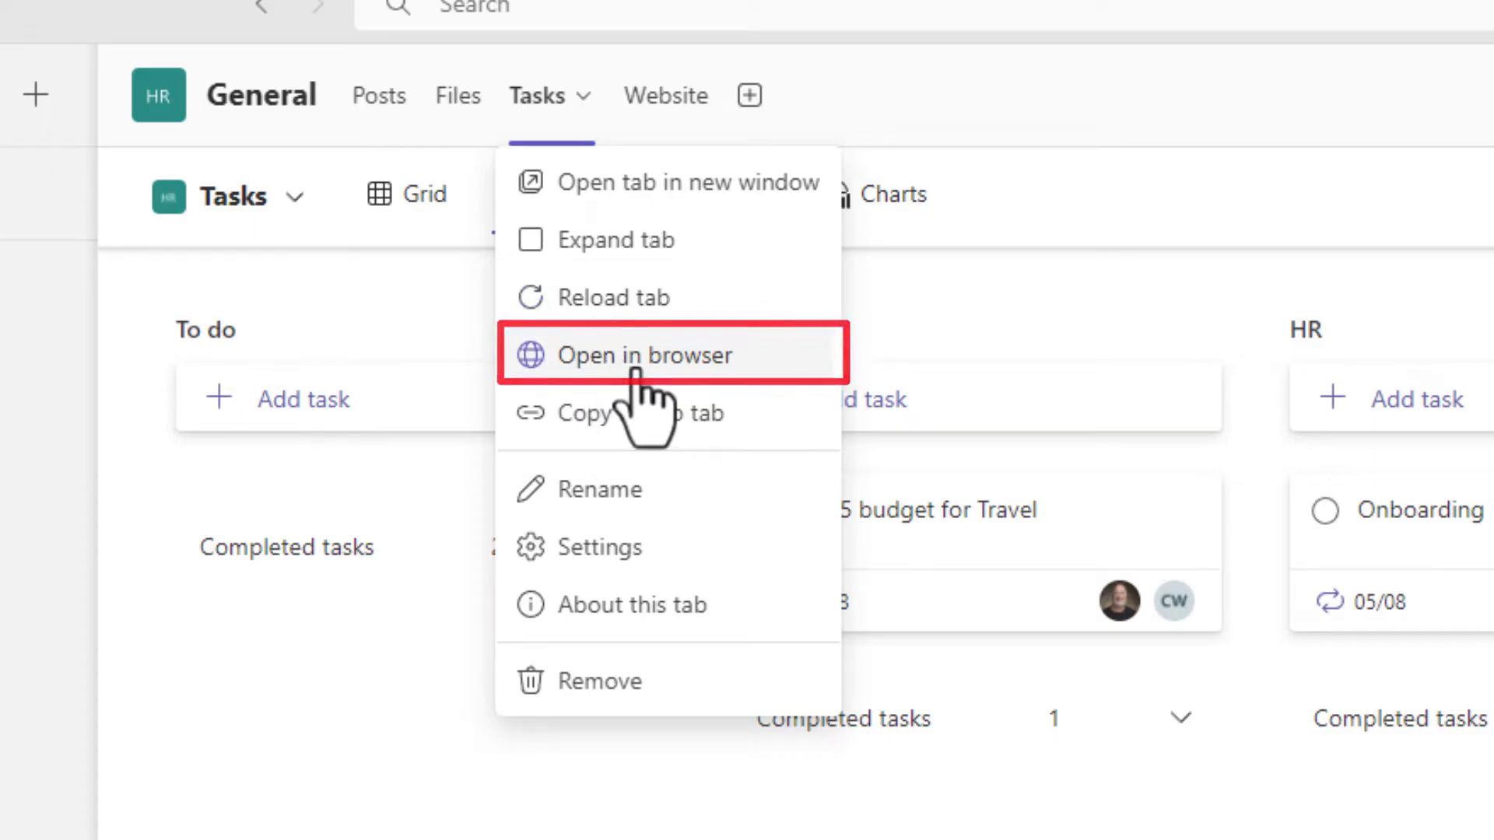
left_click(640, 358)
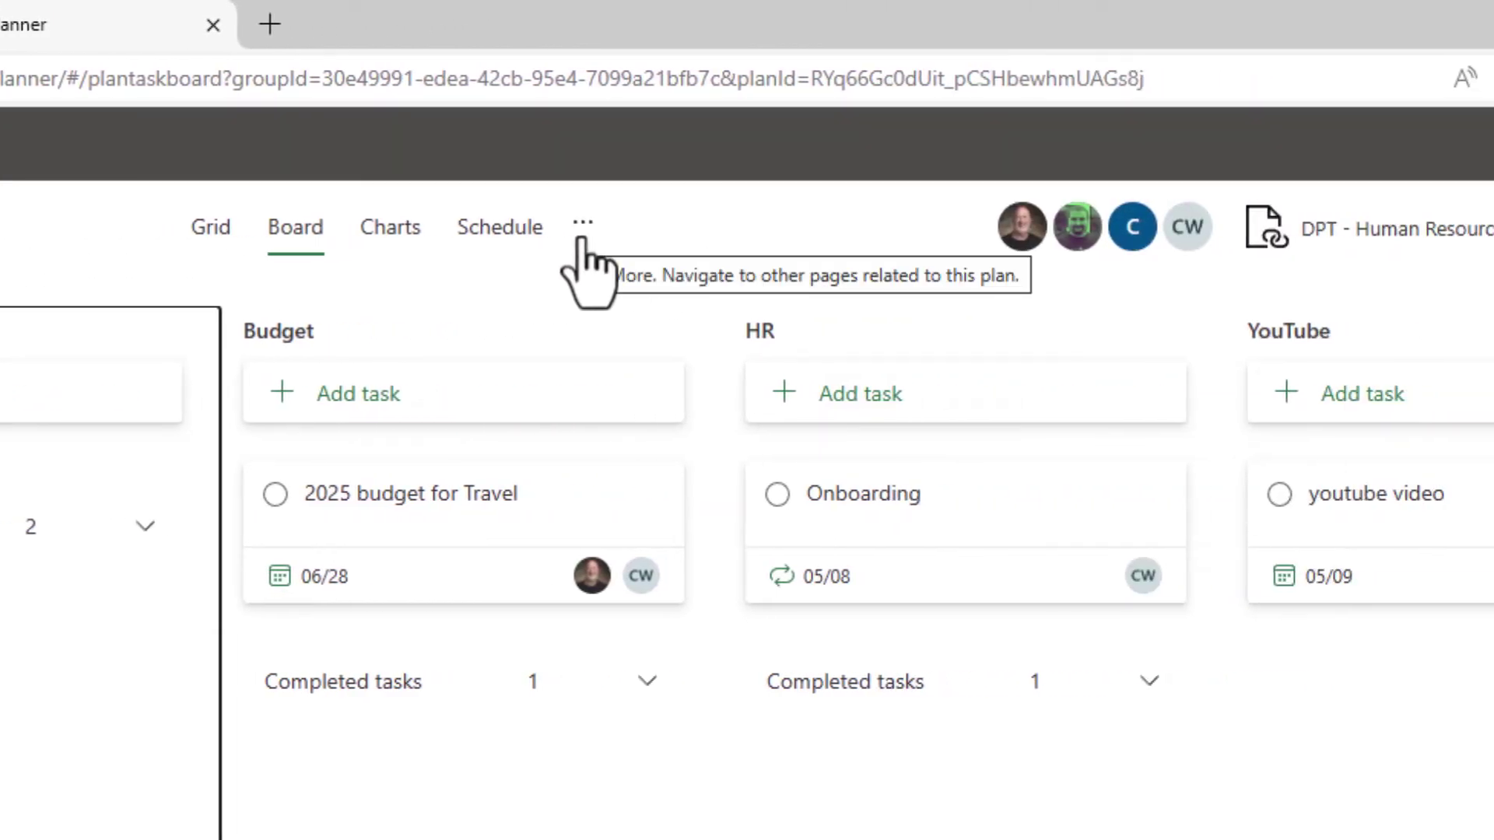
Export the plan to Excel and load the downloaded Tasks (1).xlsx listing all seven tasks
left_click(584, 233)
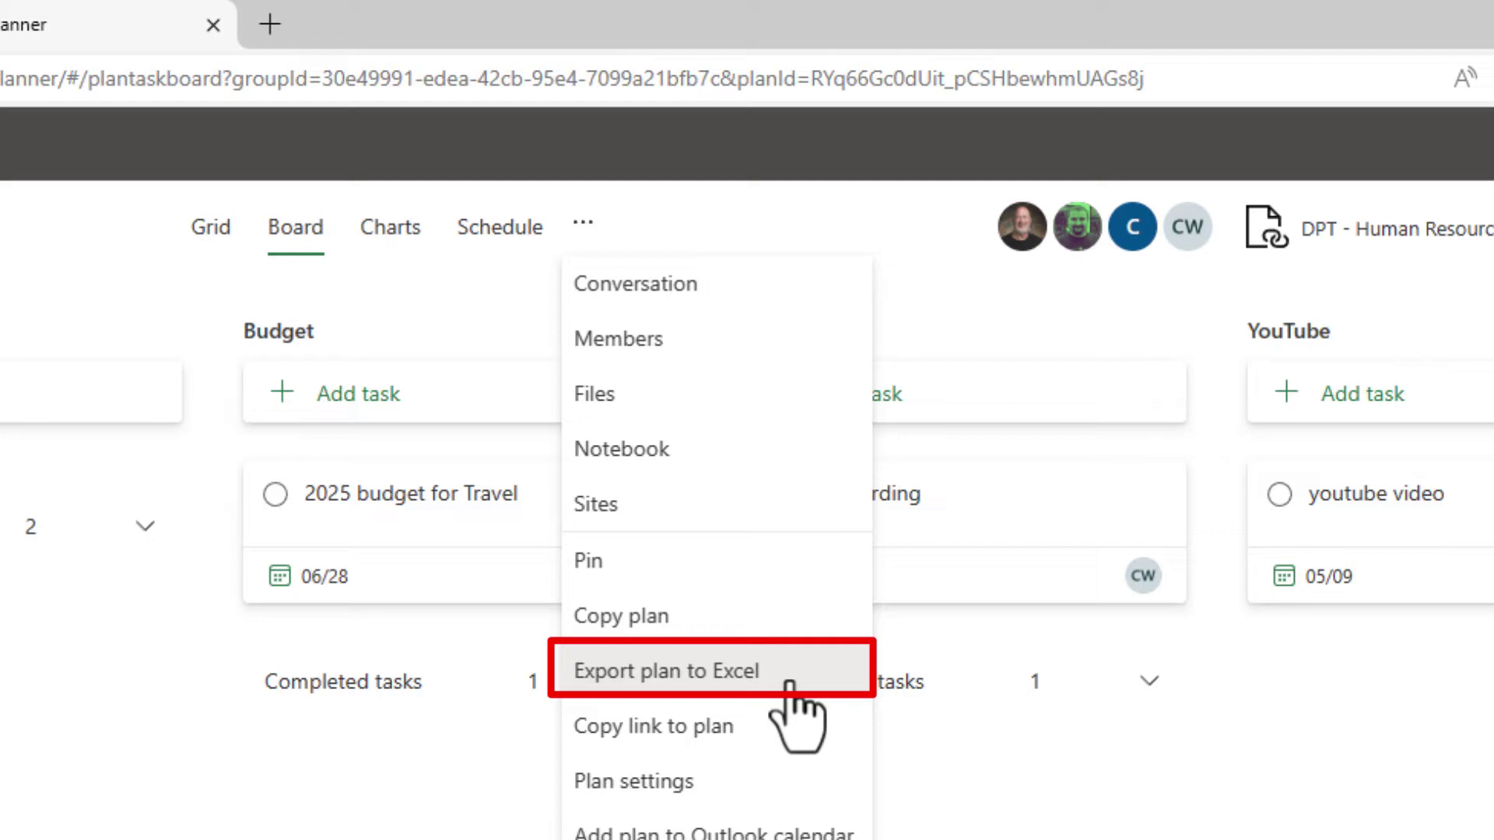
left_click(791, 683)
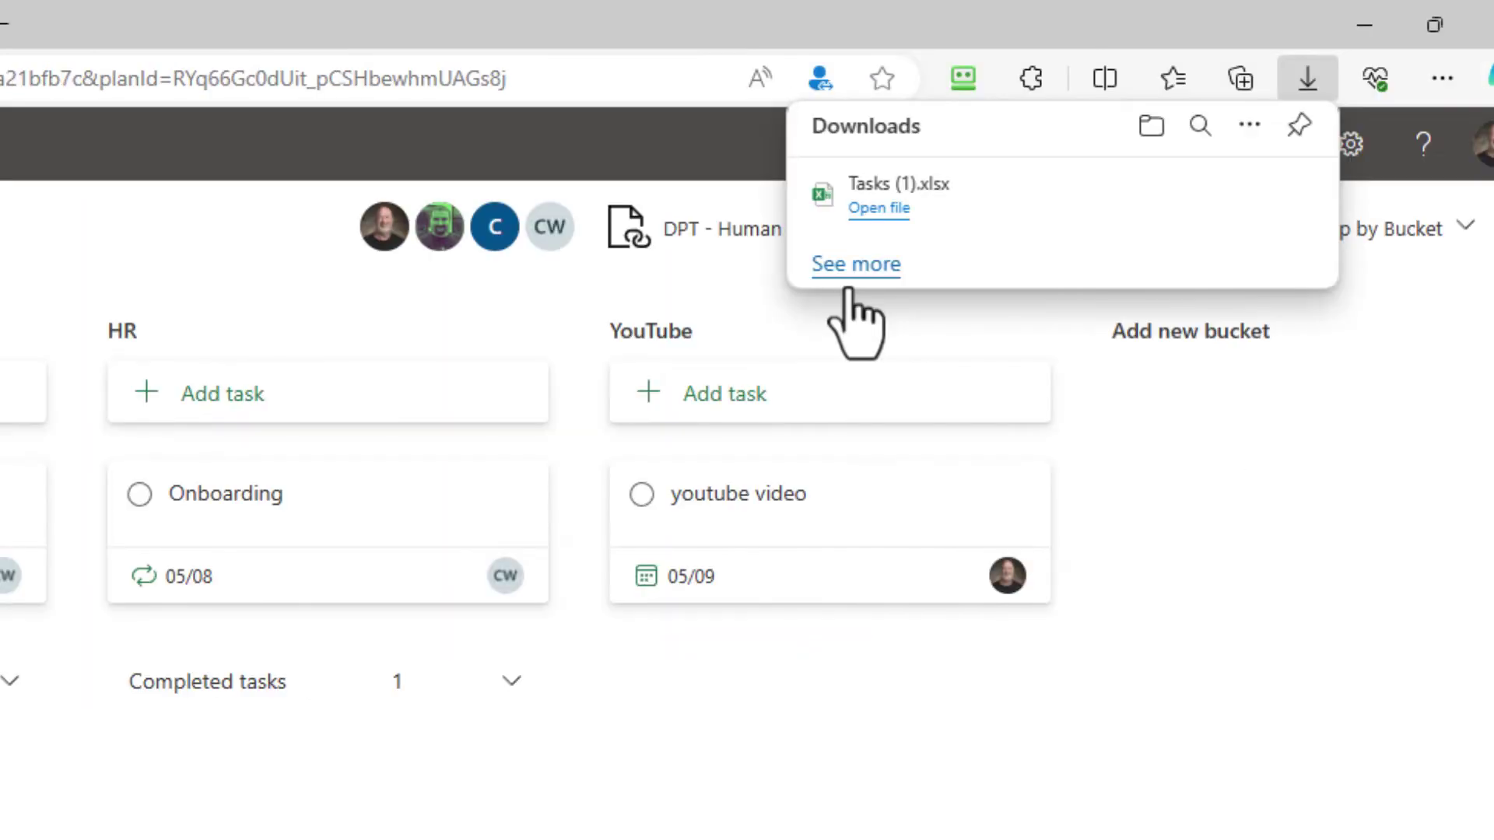
mouse_move(866, 339)
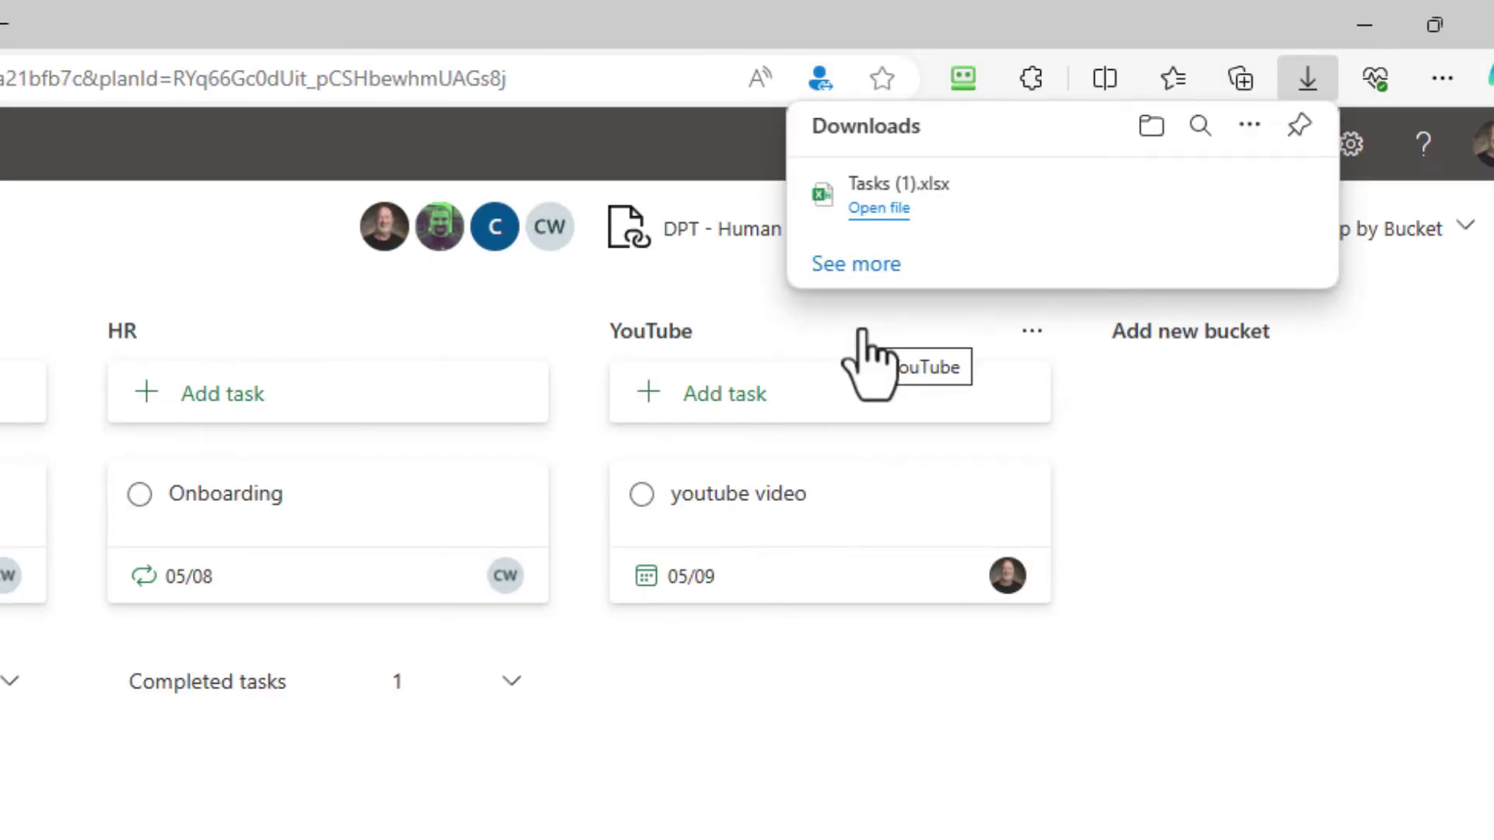
left_click(878, 207)
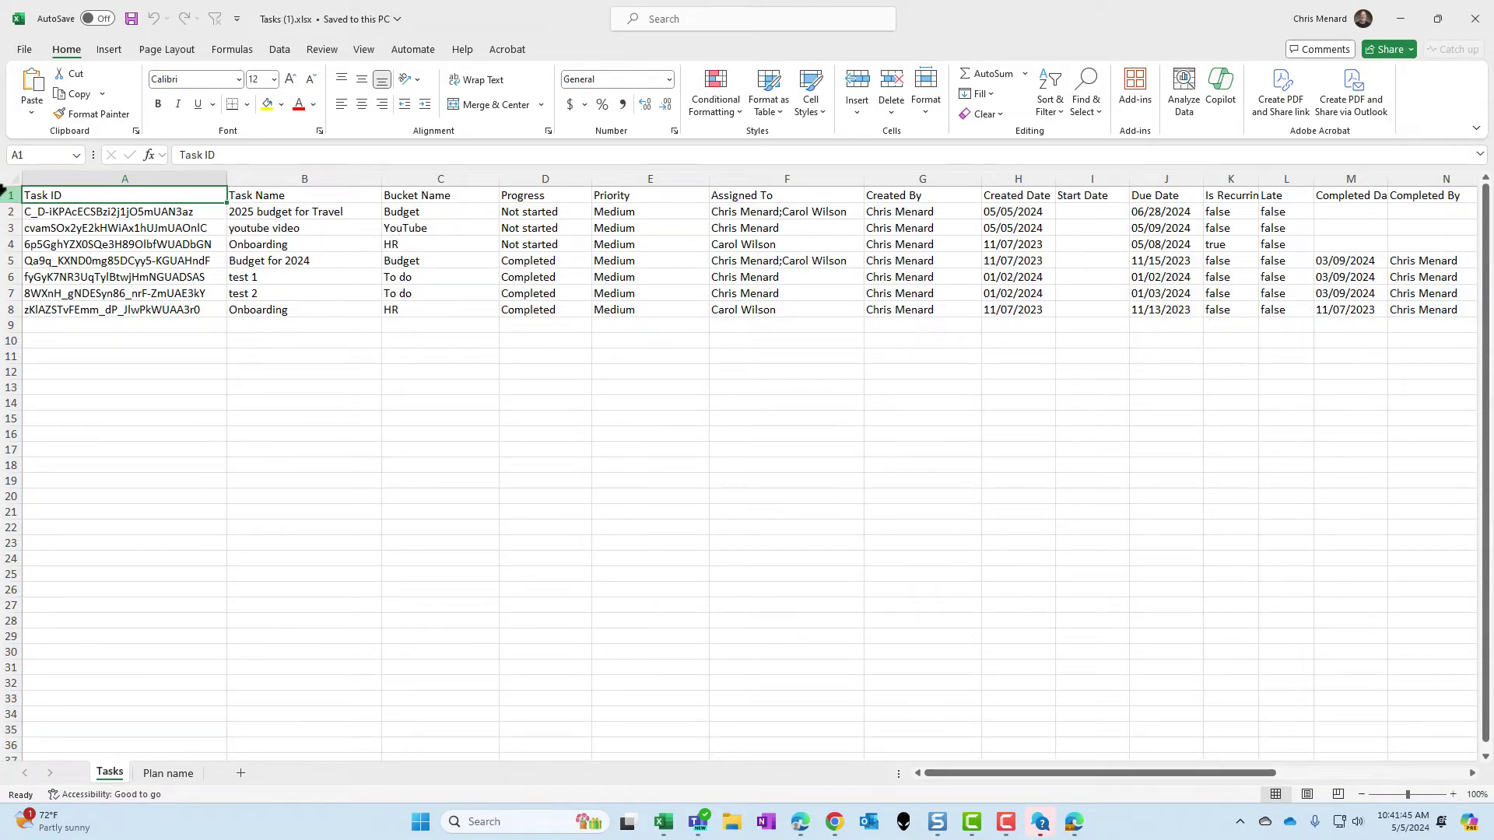
Bold row 1, the header row of the Tasks sheet, then deselect to view the result
left_click(9, 196)
left_click(159, 103)
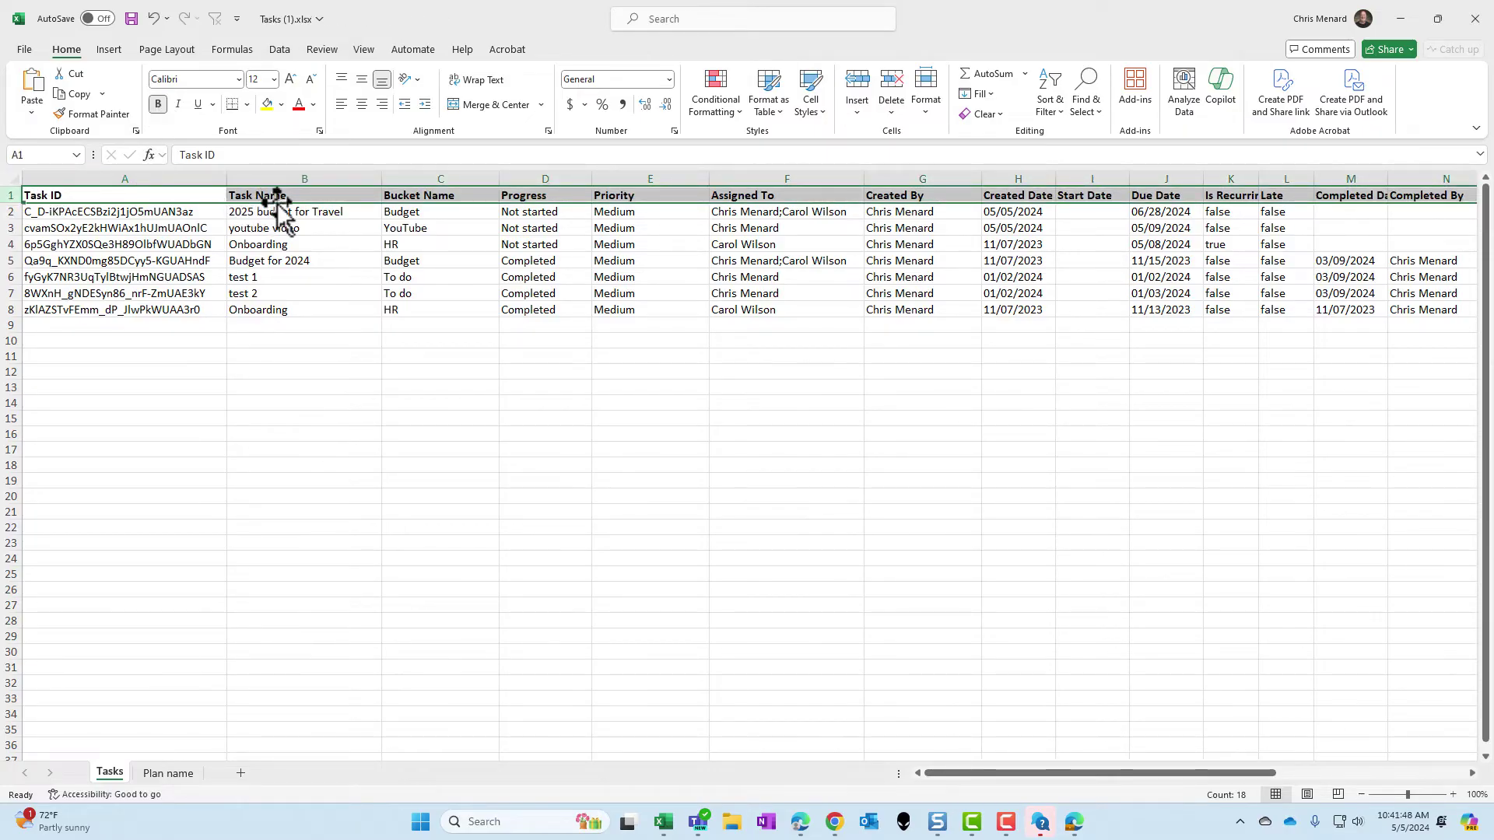
left_click(270, 311)
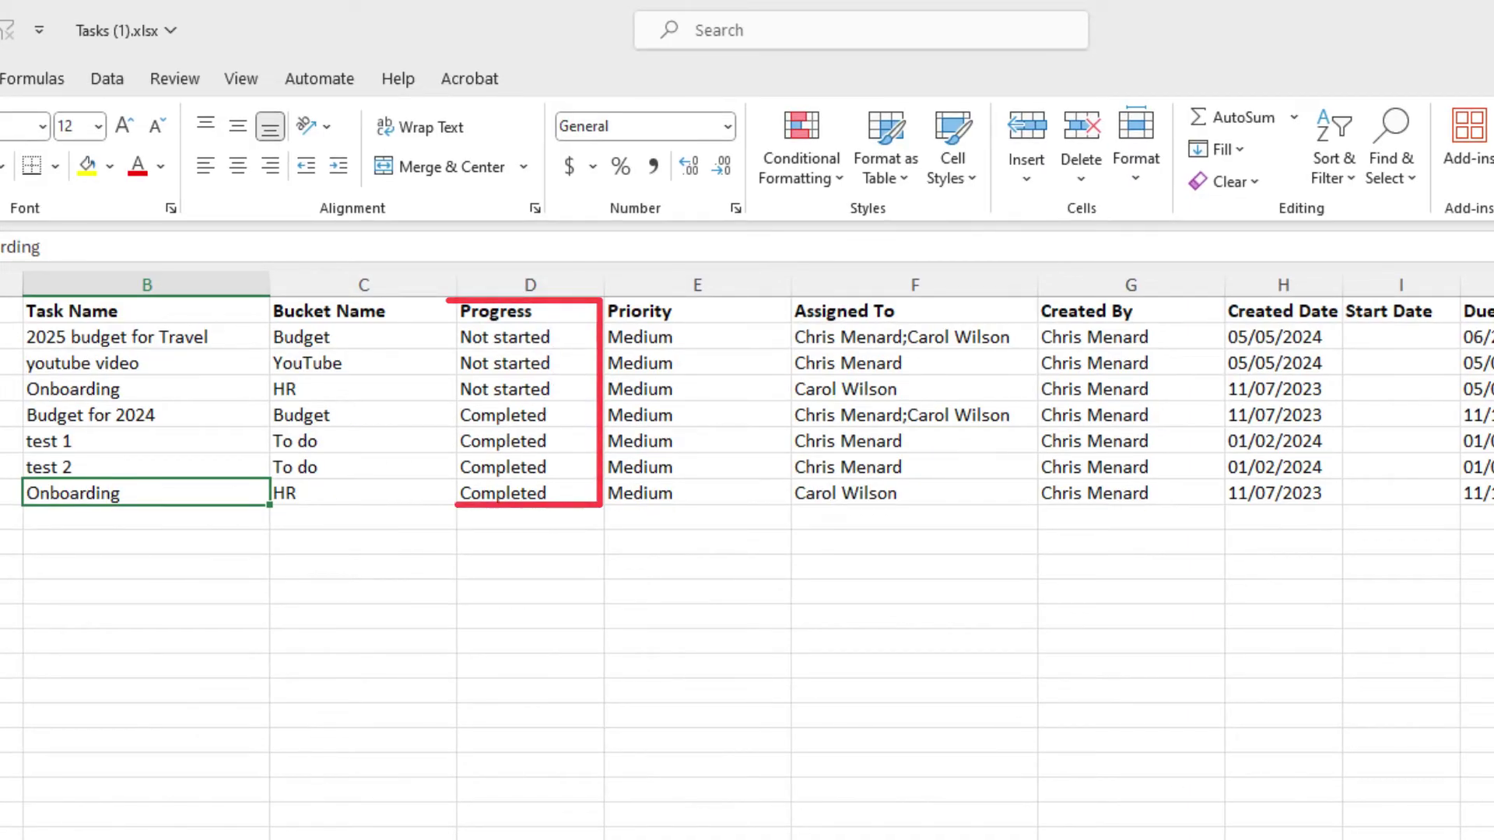
scroll(747, 556, "right", 2)
scroll(747, 556, "right", 2)
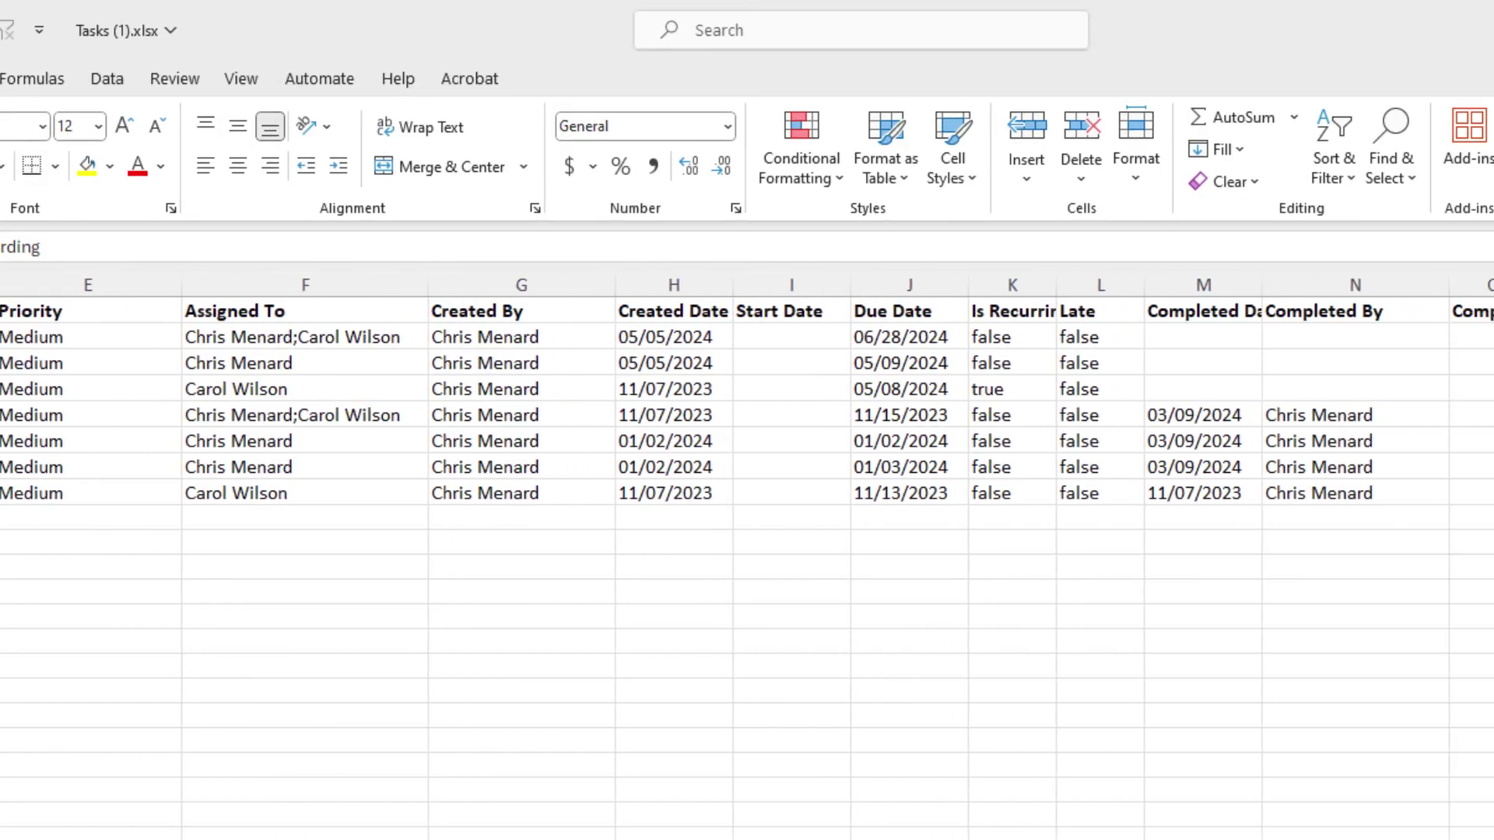
scroll(747, 555, "right", 1)
scroll(747, 555, "right", 1)
scroll(746, 555, "right", 1)
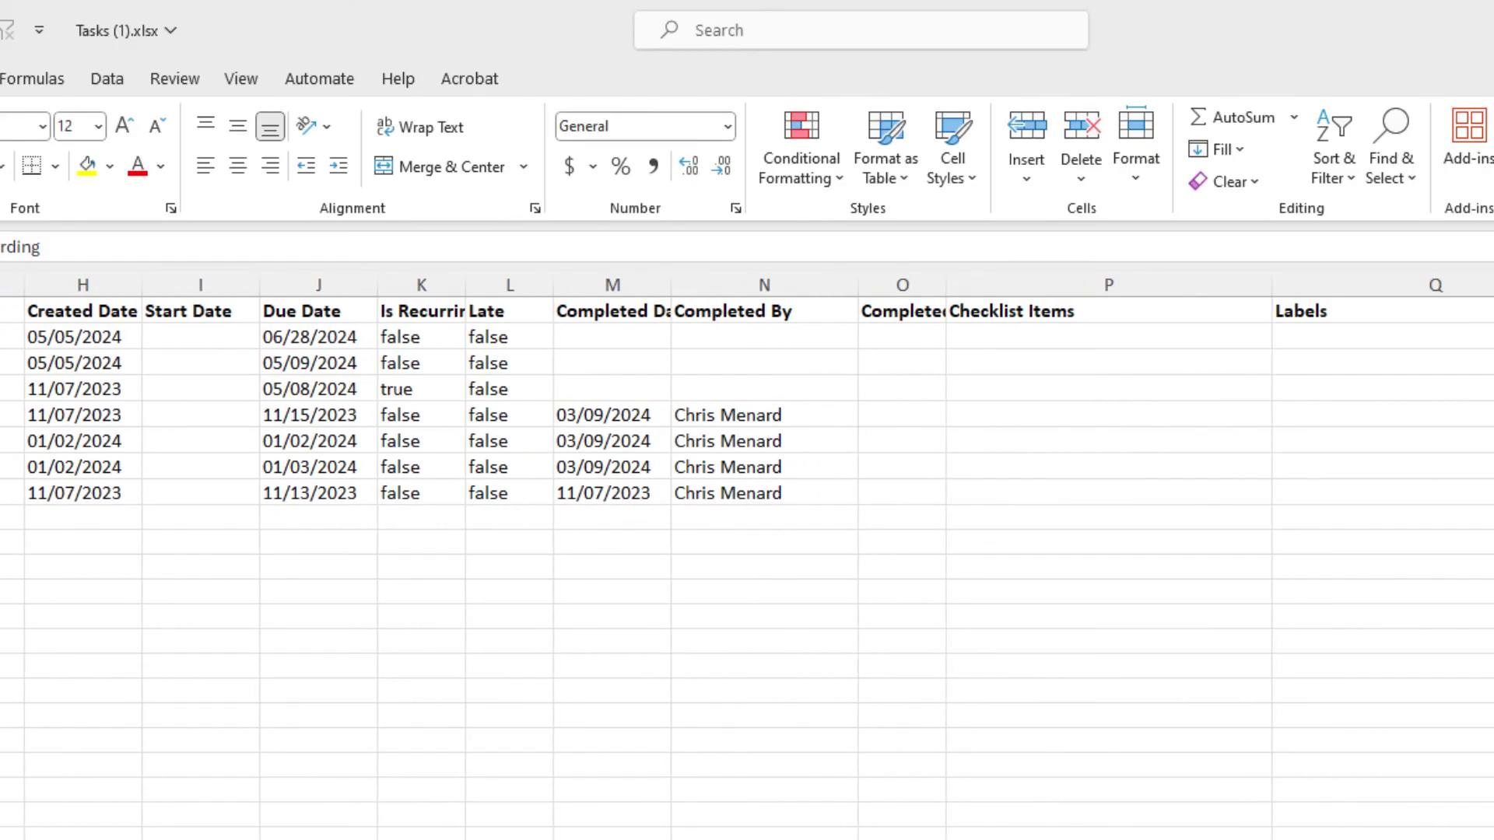
scroll(734, 403, "left", 3)
scroll(735, 404, "left", 2)
scroll(734, 404, "left", 1)
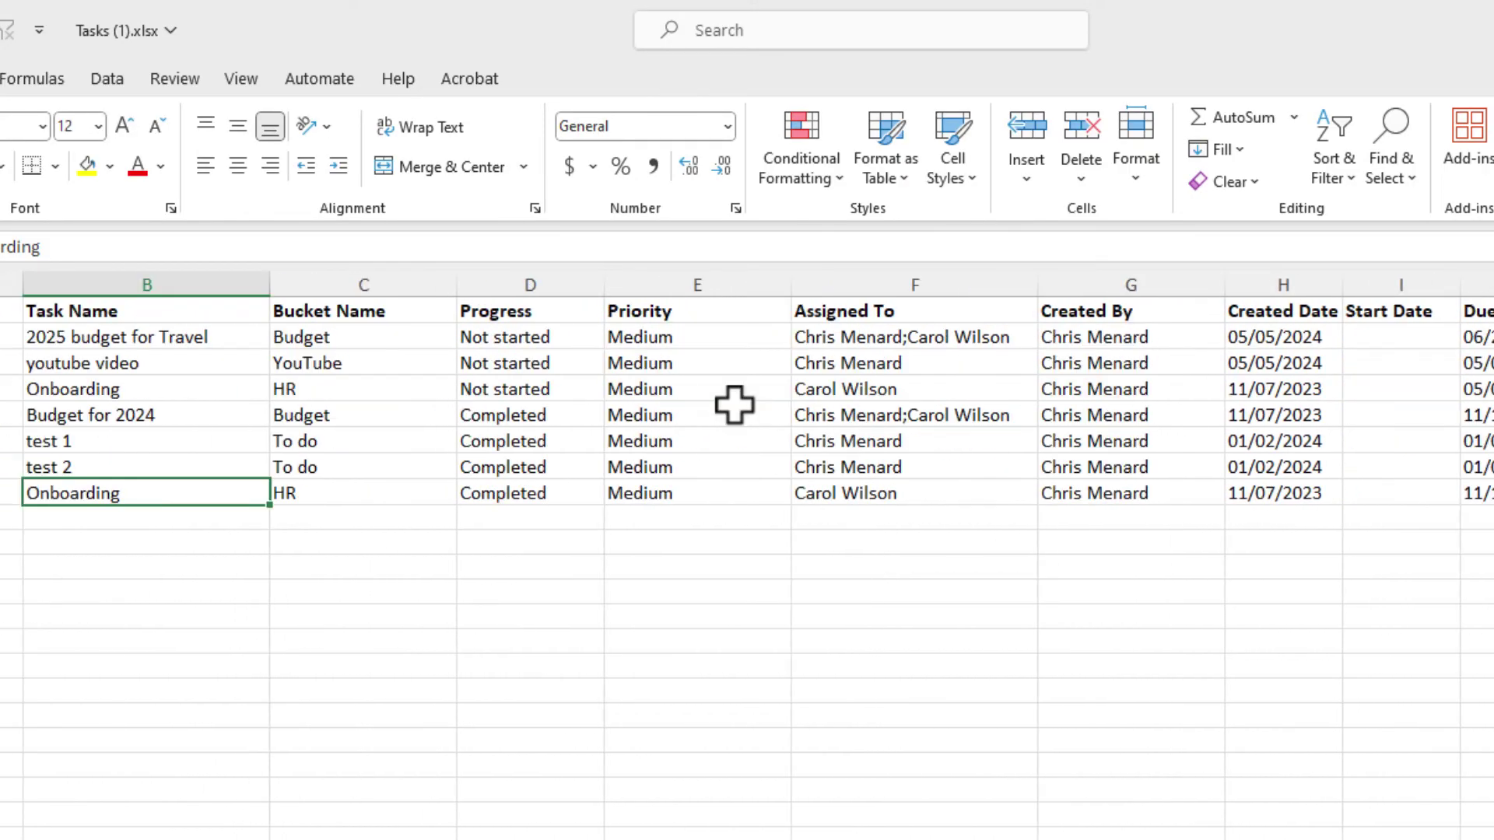